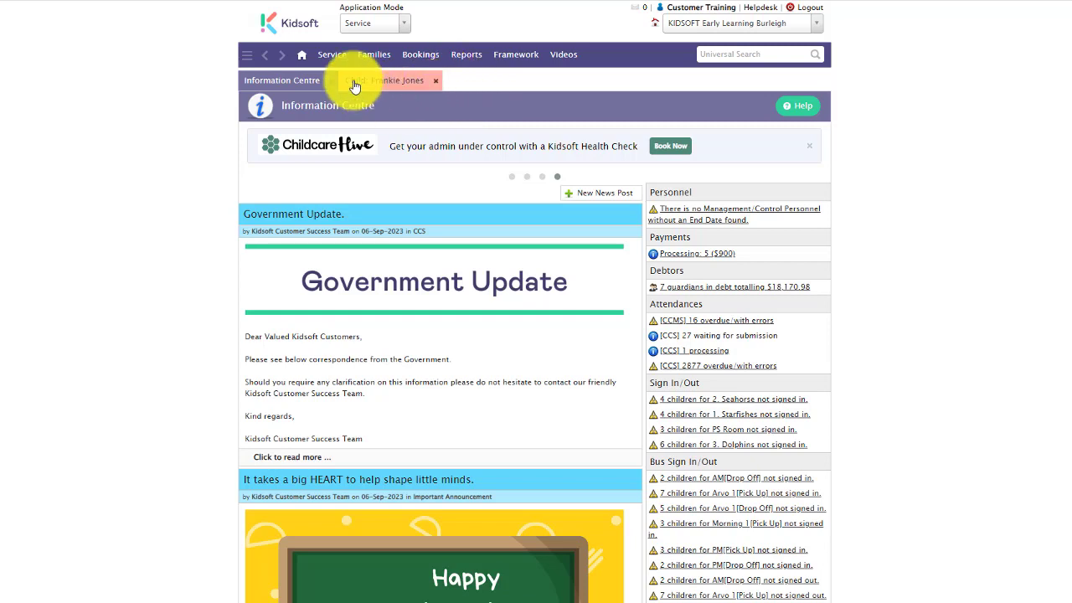
Open the service's admin settings and go to the Bookings section.
{"action": "left_click", "coordinate": [331, 54]}
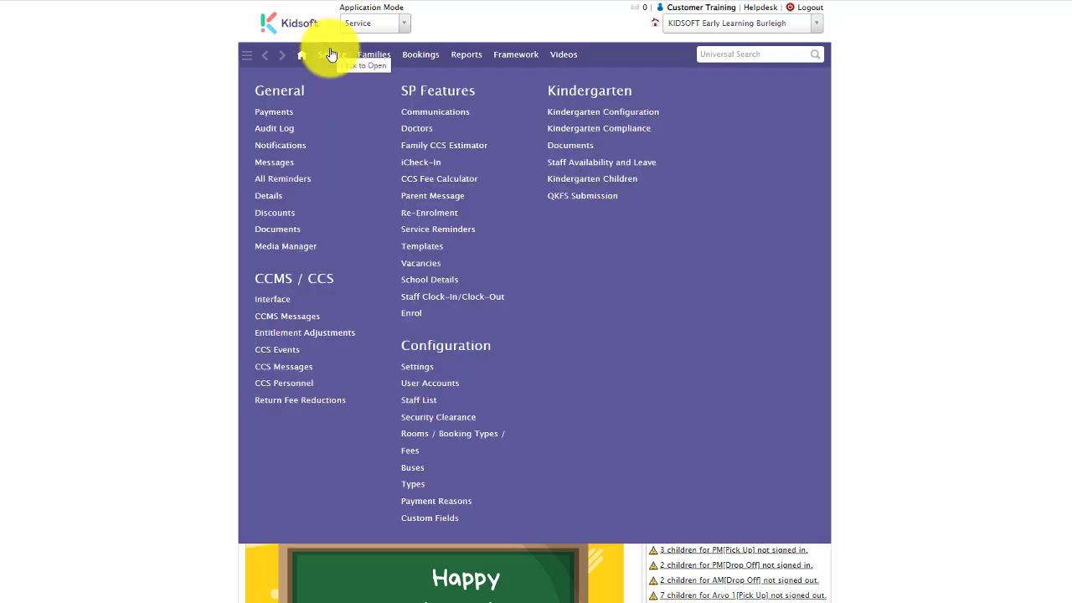
{"action": "left_click", "coordinate": [422, 369]}
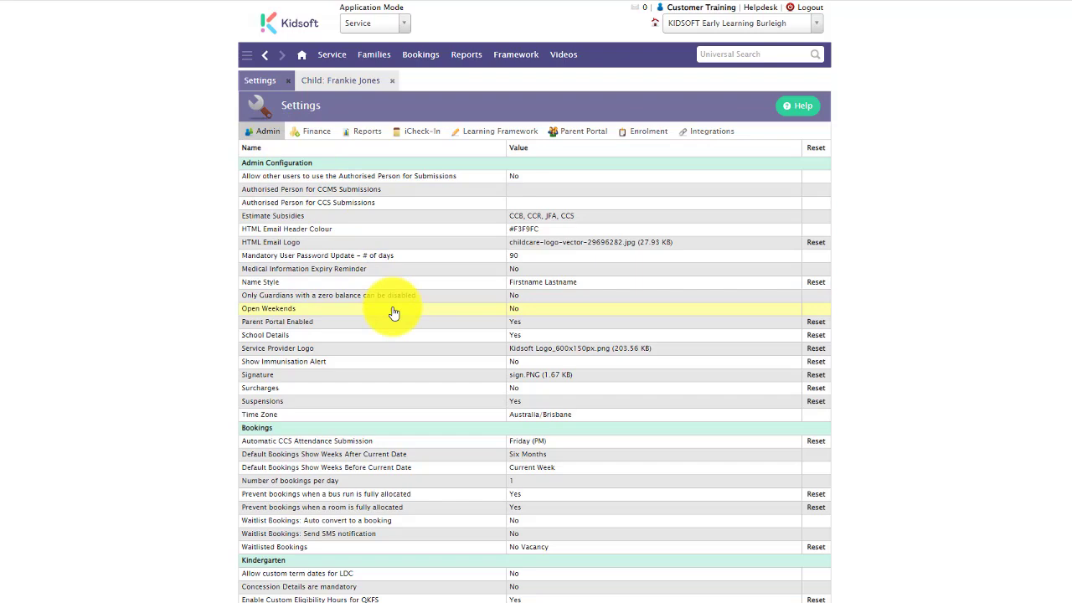
{"action": "scroll", "coordinate": [393, 311], "scroll_direction": "down", "scroll_amount": 3}
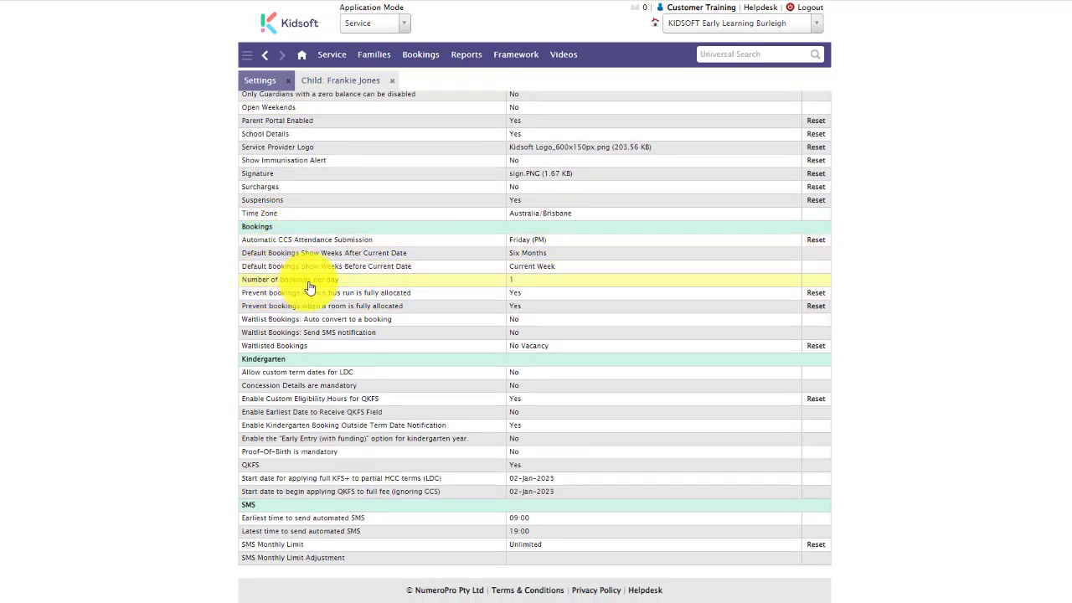
Examine the choices offered for the Number of bookings per day setting without saving.
{"action": "left_click", "coordinate": [539, 288]}
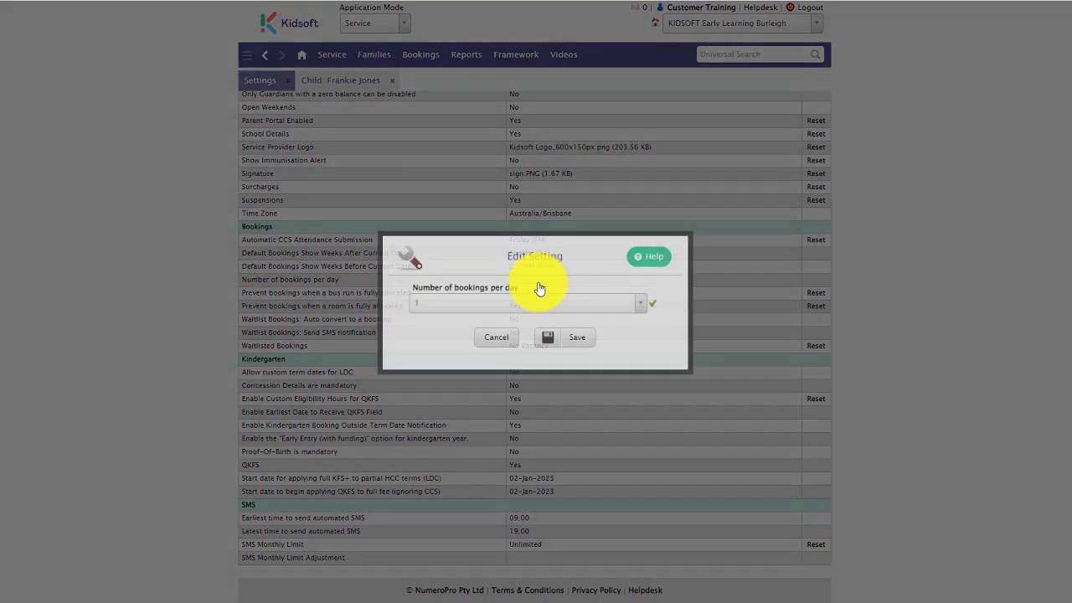
{"action": "left_click", "coordinate": [503, 307]}
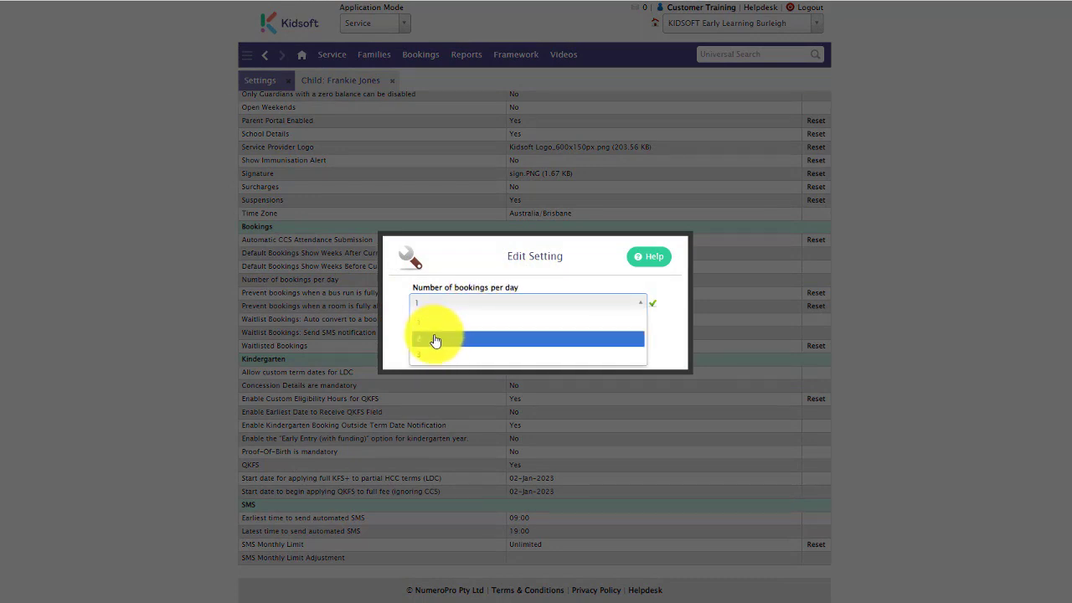
{"action": "left_click", "coordinate": [460, 263]}
{"action": "left_click", "coordinate": [496, 337]}
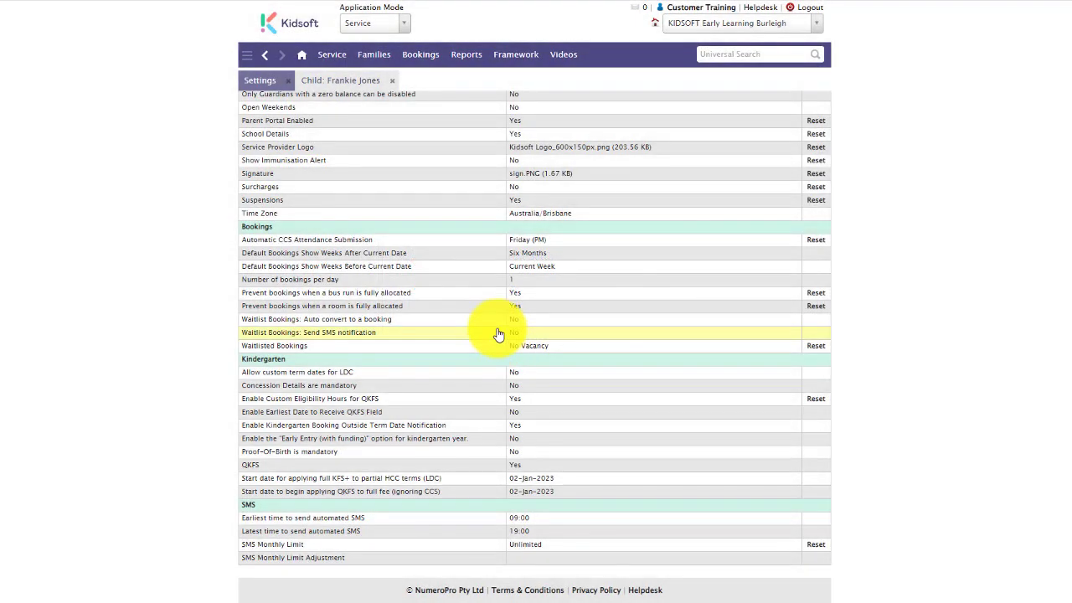
Start new weekly CCS bookings on the child's record with start date 25-Sep-2023.
{"action": "left_click", "coordinate": [348, 81]}
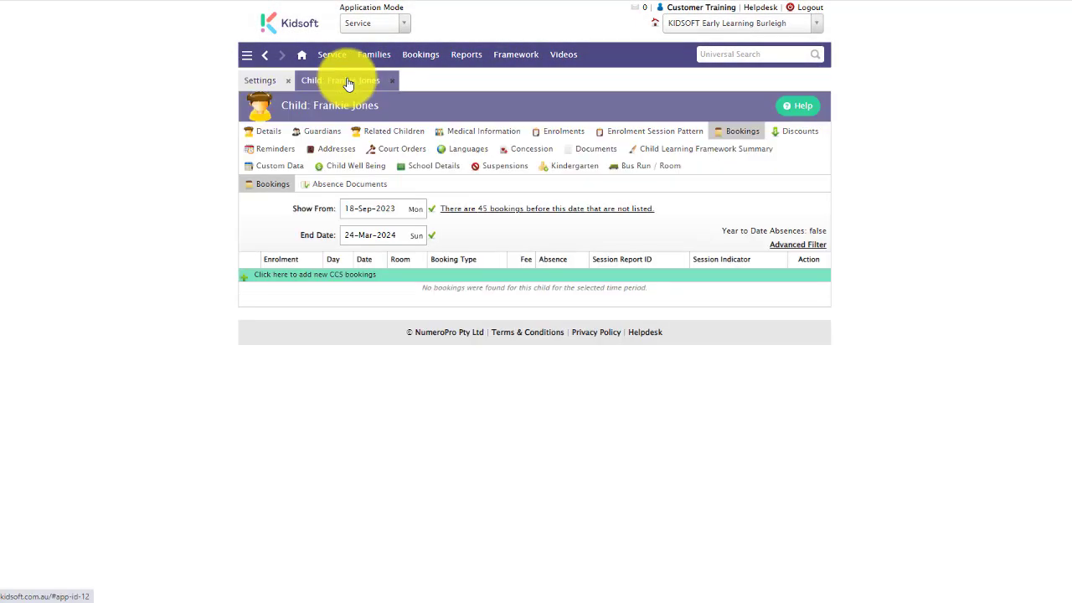
{"action": "left_click", "coordinate": [467, 275]}
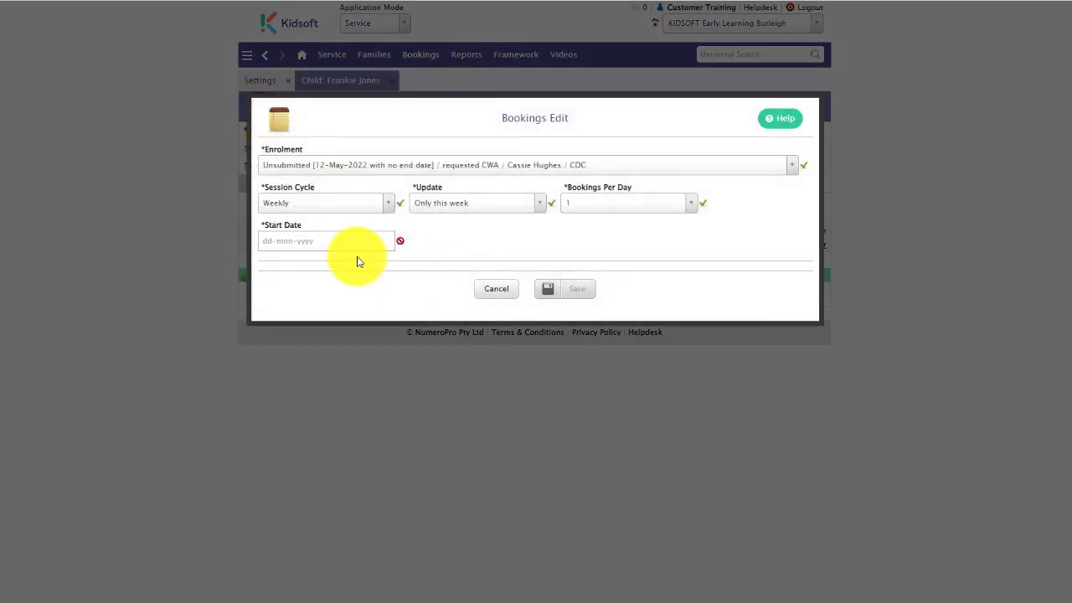
{"action": "left_click", "coordinate": [317, 233]}
{"action": "left_click", "coordinate": [271, 359]}
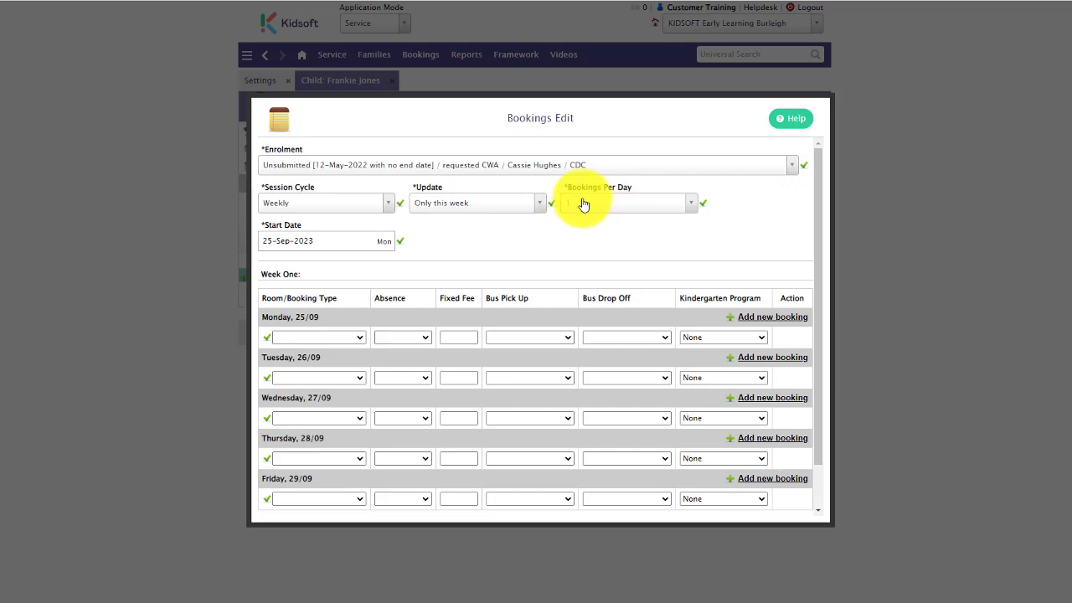
Examine the daily booking rows and the Bookings Per Day choices in the booking form, keeping it at 1.
{"action": "scroll", "coordinate": [318, 314], "scroll_direction": "down", "scroll_amount": 2}
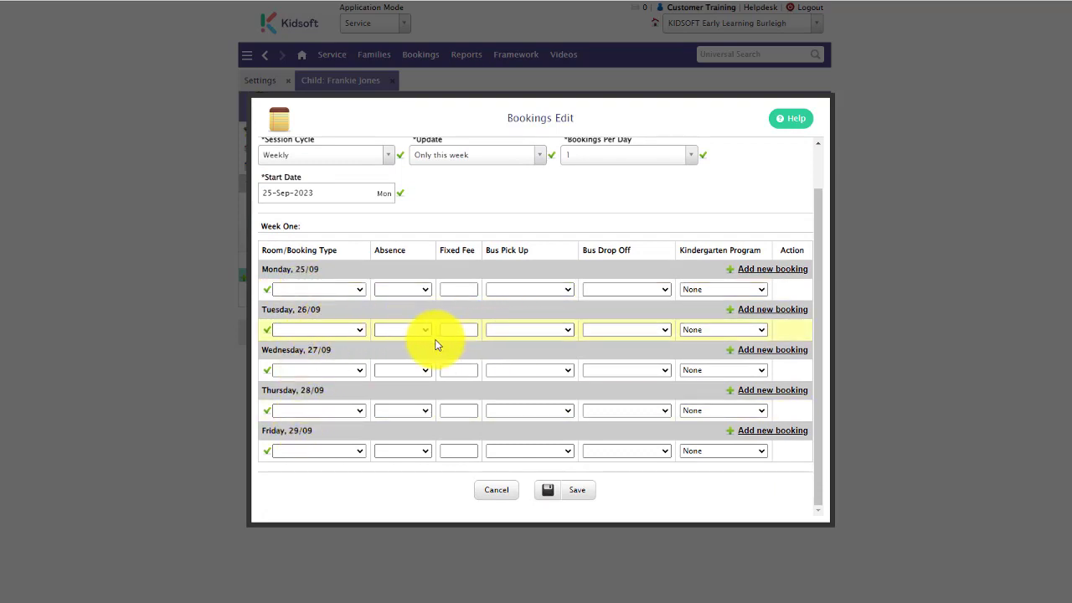
{"action": "scroll", "coordinate": [436, 339], "scroll_direction": "up", "scroll_amount": 1}
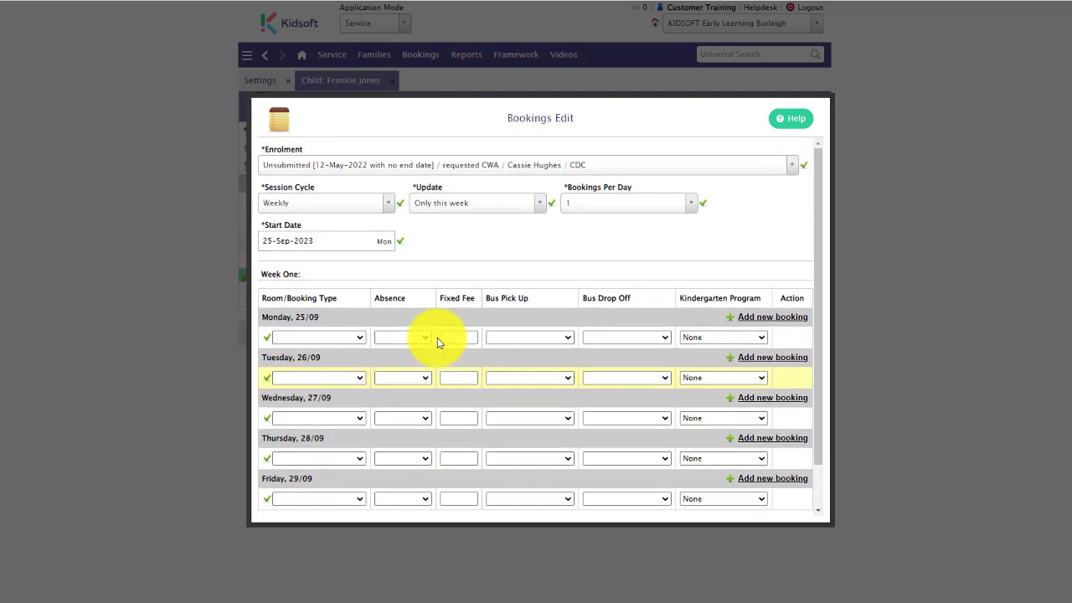
{"action": "left_click", "coordinate": [607, 212]}
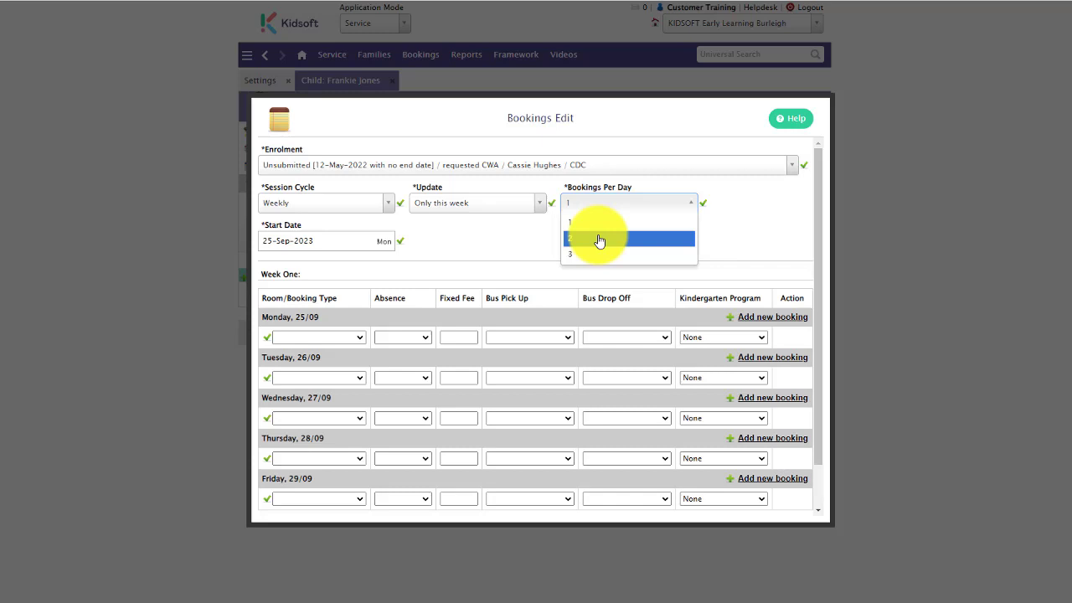
{"action": "left_click", "coordinate": [592, 222]}
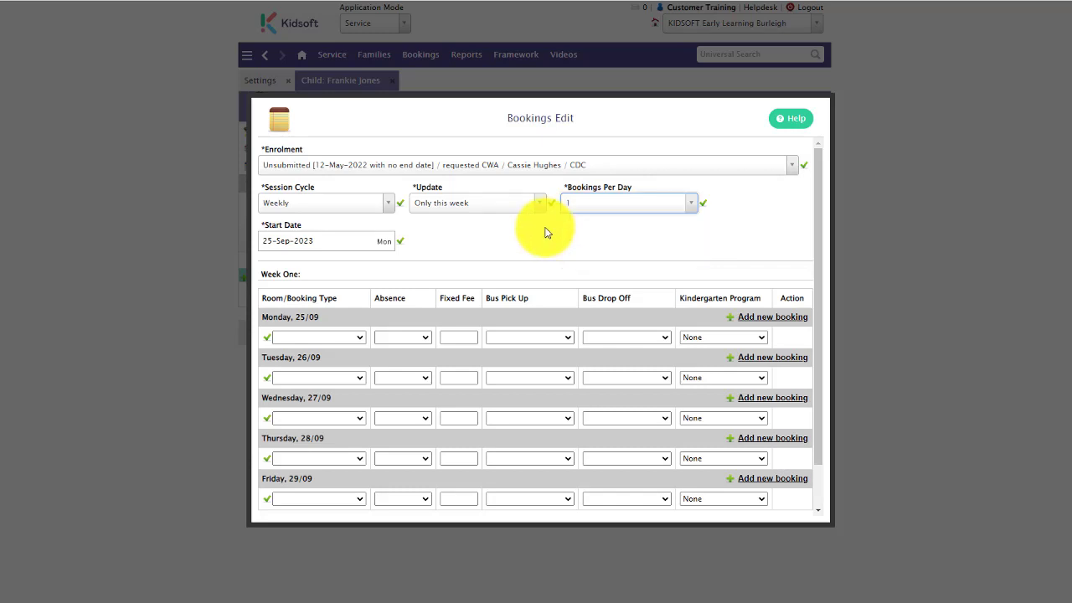
Add a second booking row to Monday 25/09, and cancel the booking form.
{"action": "left_click", "coordinate": [781, 320]}
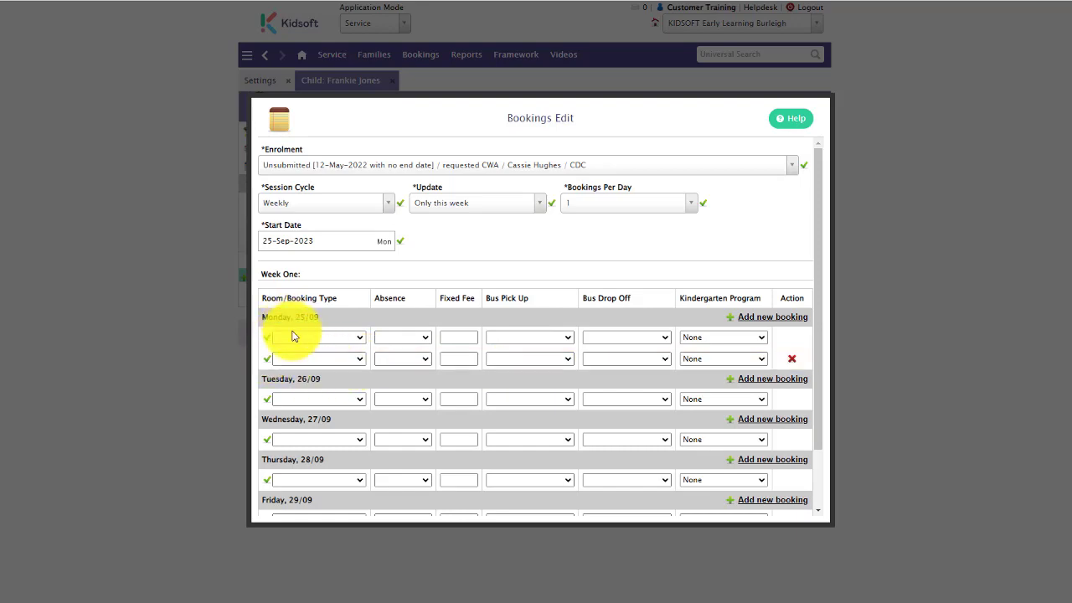
{"action": "scroll", "coordinate": [521, 360], "scroll_direction": "down", "scroll_amount": 2}
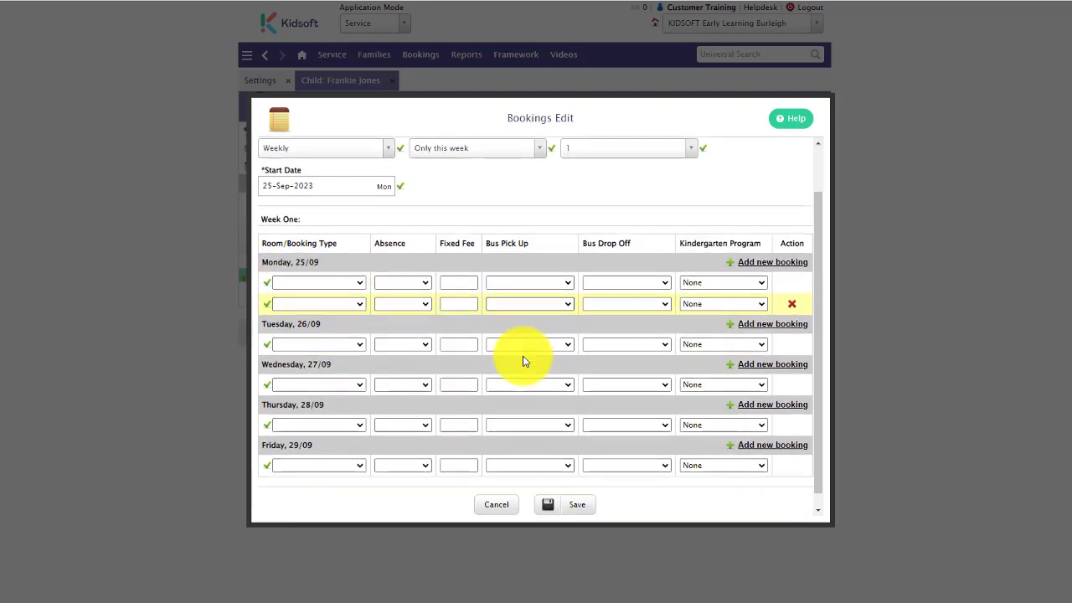
{"action": "left_click", "coordinate": [502, 492]}
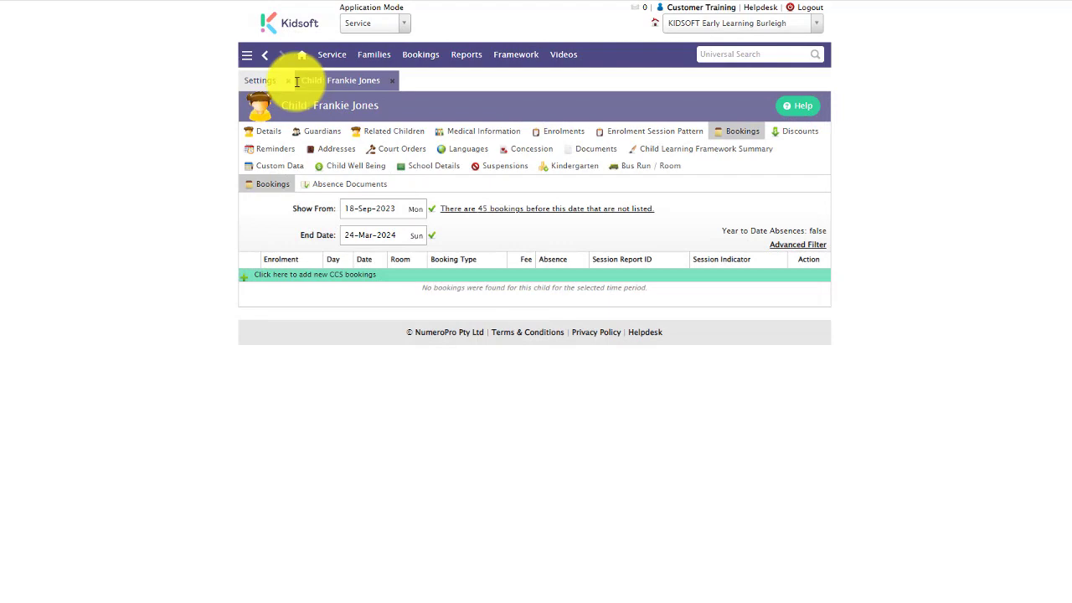
Set the service's Number of bookings per day setting to 2 and save it.
{"action": "left_click", "coordinate": [263, 81]}
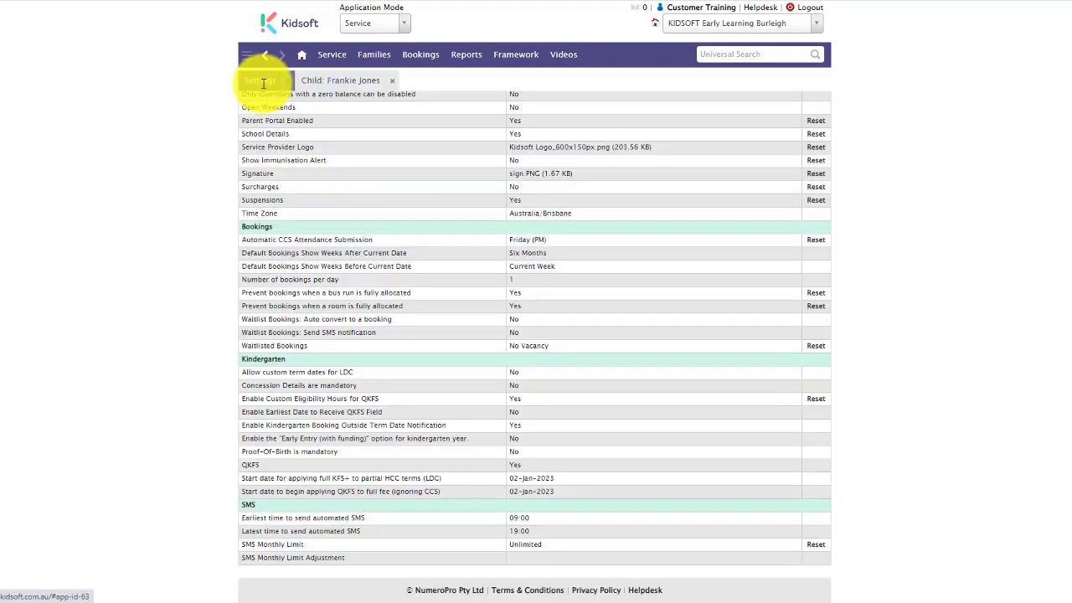
{"action": "left_click", "coordinate": [529, 281]}
{"action": "left_click", "coordinate": [469, 303]}
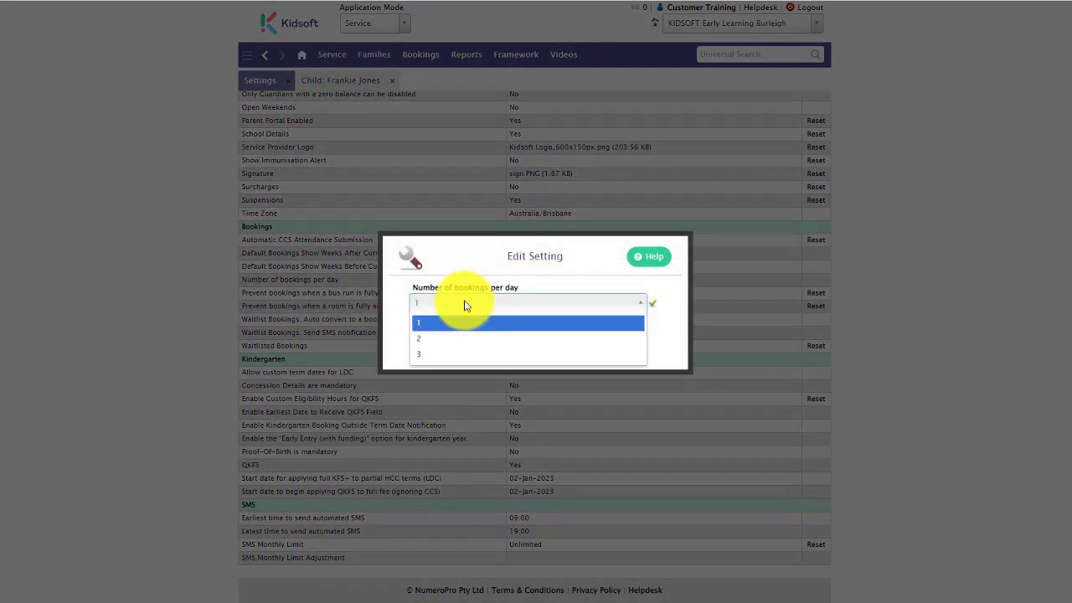
{"action": "left_click", "coordinate": [454, 339]}
{"action": "left_click", "coordinate": [558, 336]}
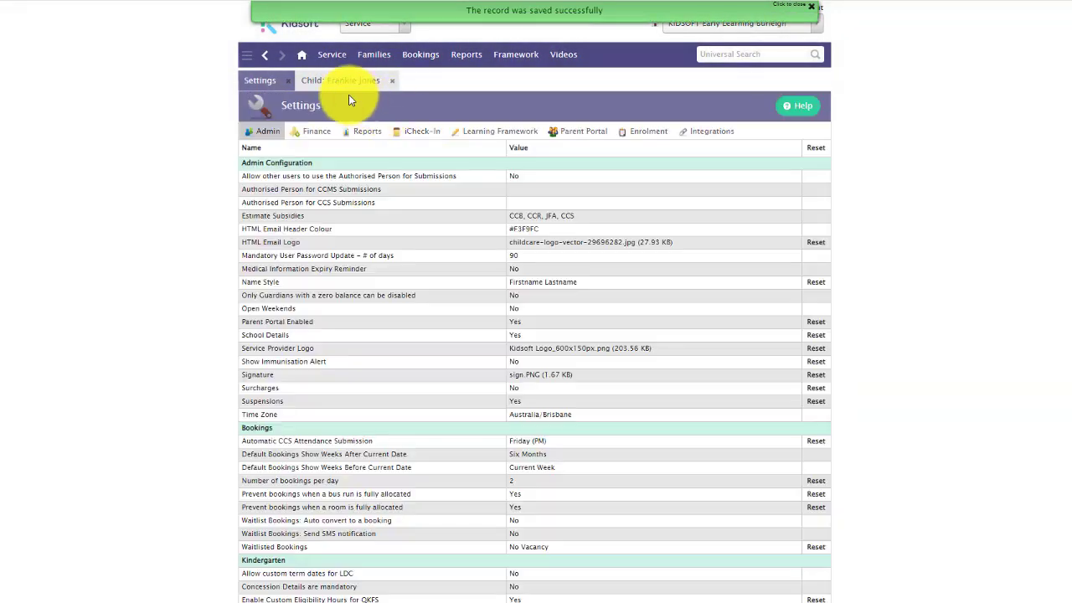
Start new weekly CCS bookings on the child's reloaded bookings page with start date 25-Sep-2023.
{"action": "left_click", "coordinate": [340, 81]}
{"action": "left_click", "coordinate": [649, 131]}
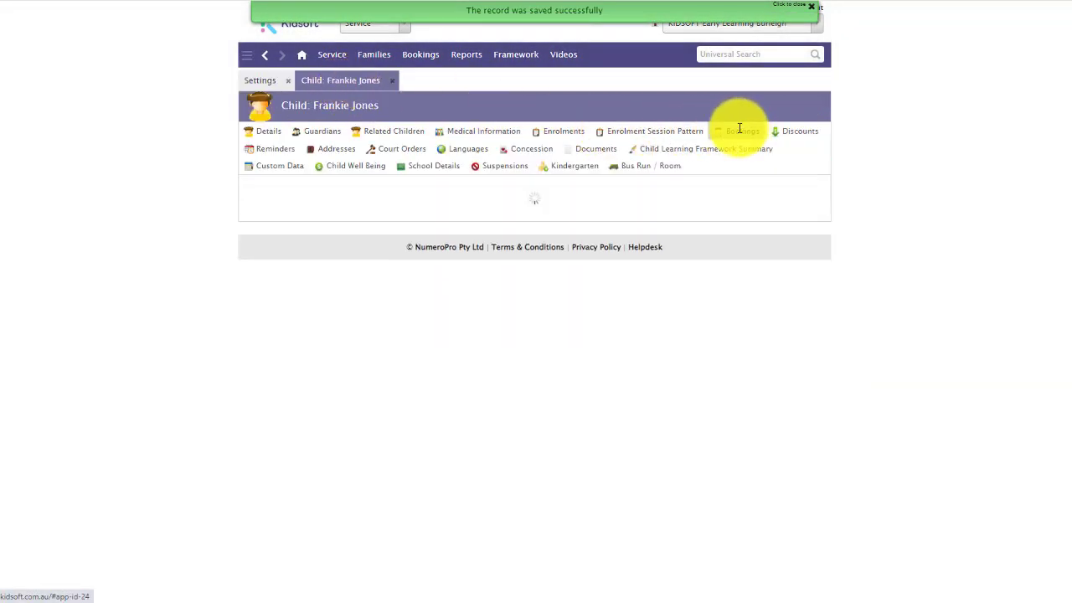
{"action": "left_click", "coordinate": [333, 277]}
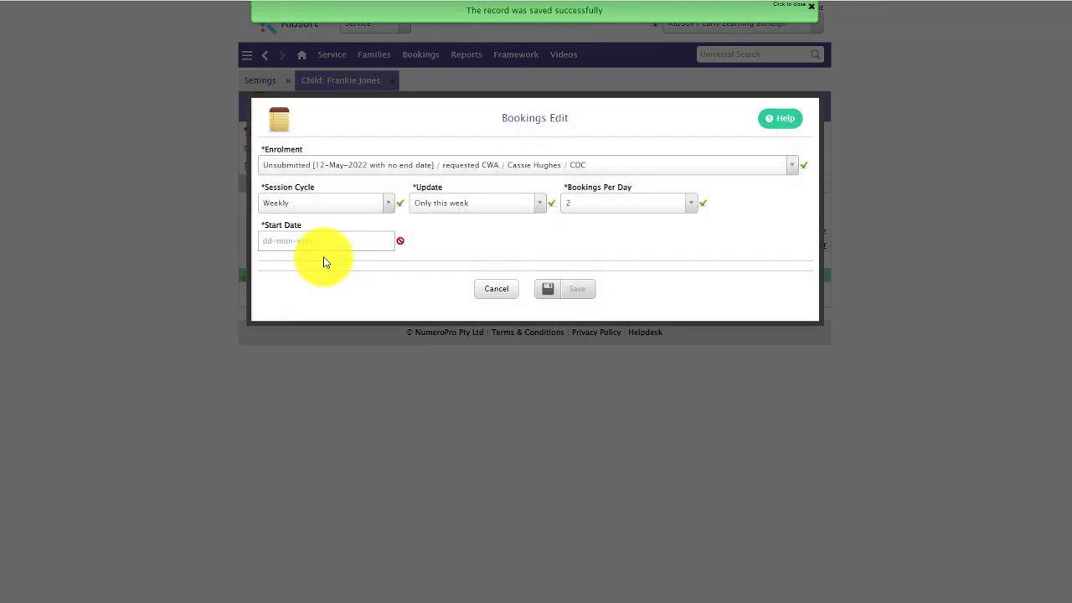
{"action": "left_click", "coordinate": [318, 241]}
{"action": "left_click", "coordinate": [266, 361]}
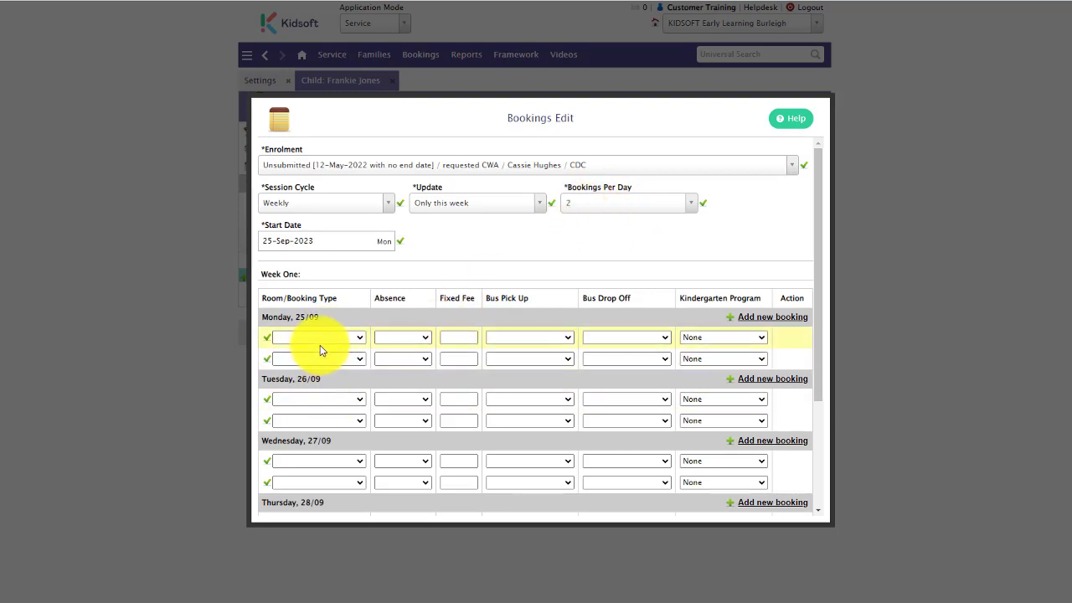
Book the 10 HR session in room 1. Starfishes for Monday 25/09 and Tuesday 26/09.
{"action": "scroll", "coordinate": [327, 360], "scroll_direction": "down", "scroll_amount": 1}
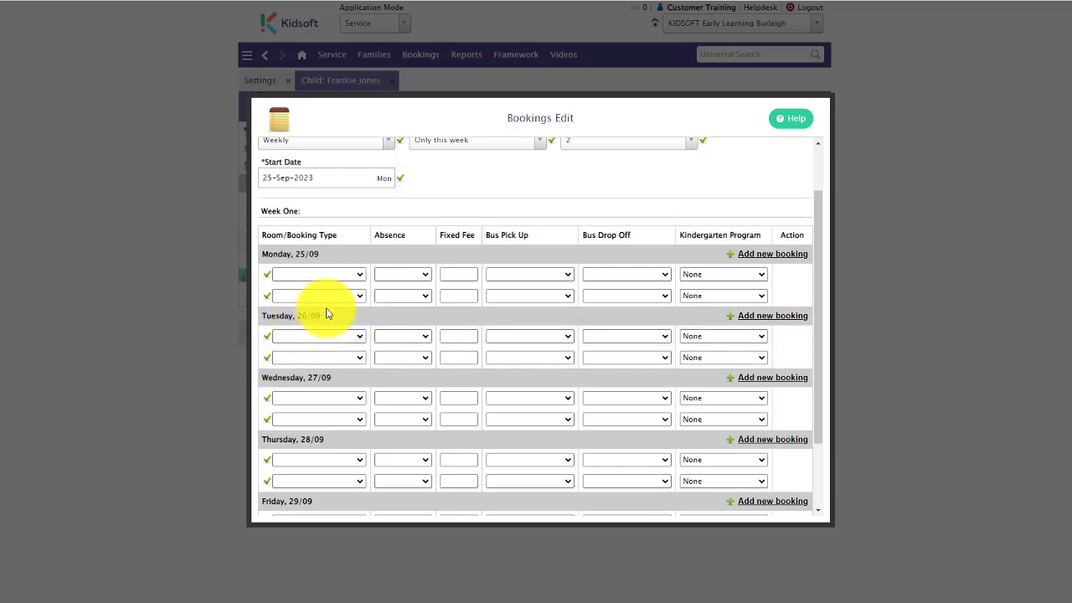
{"action": "left_click", "coordinate": [327, 278]}
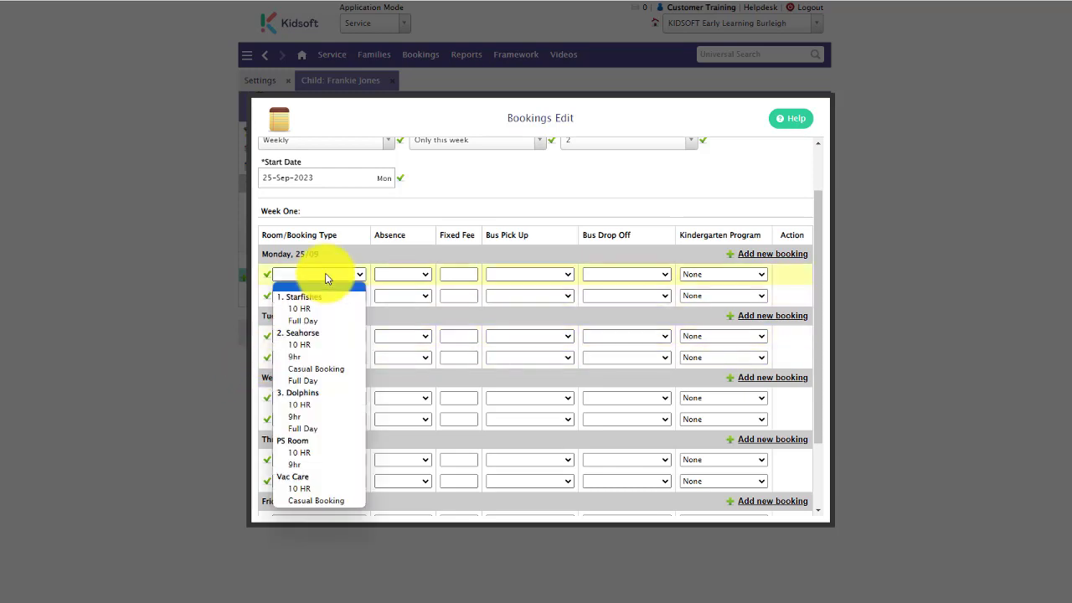
{"action": "left_click", "coordinate": [317, 308]}
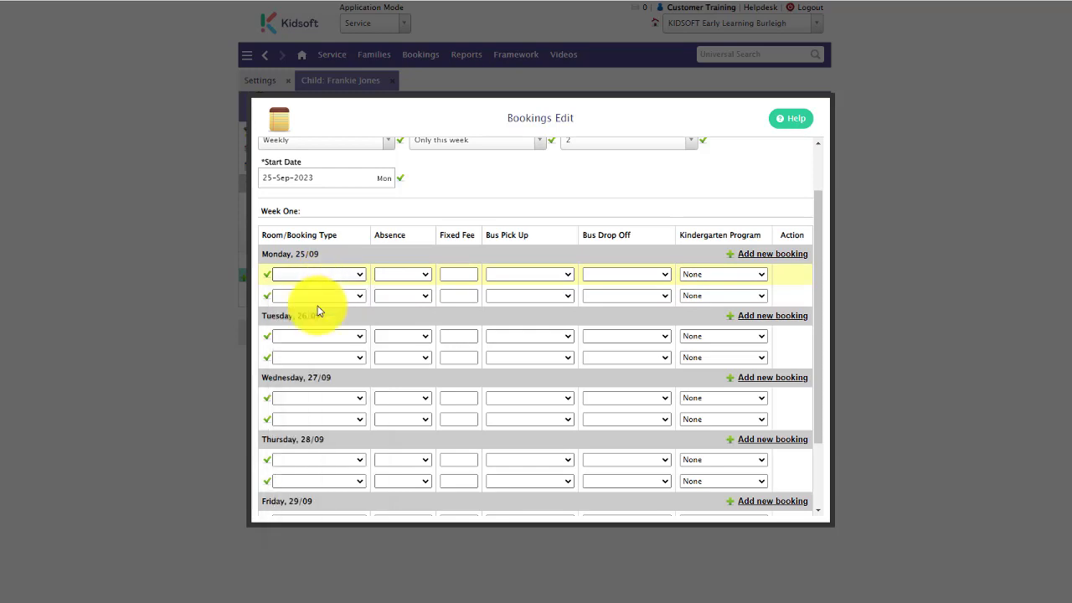
{"action": "left_click", "coordinate": [318, 335]}
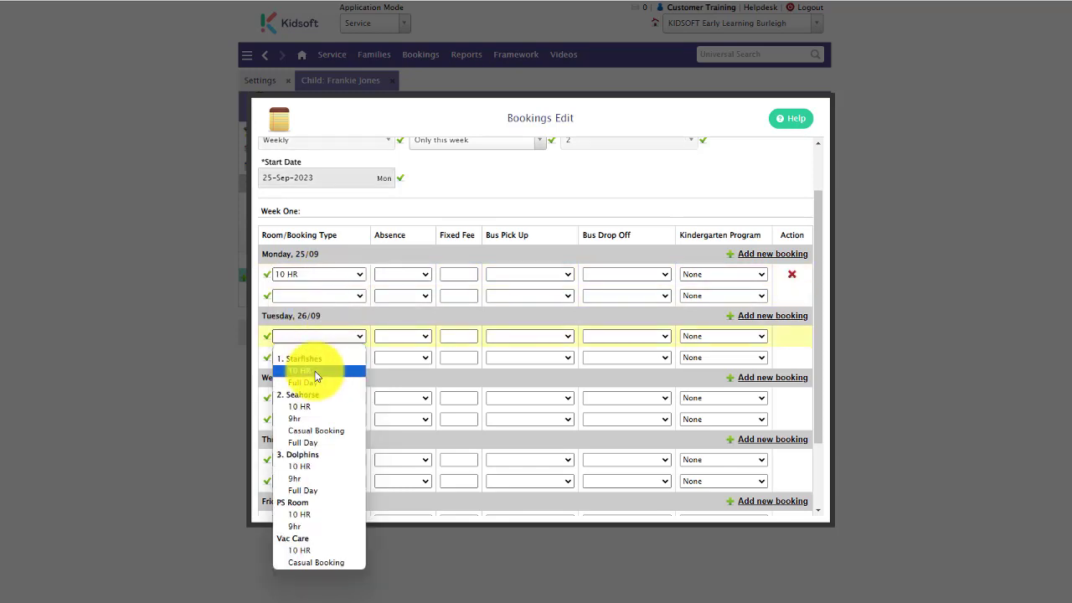
{"action": "left_click", "coordinate": [314, 371]}
{"action": "scroll", "coordinate": [352, 368], "scroll_direction": "down", "scroll_amount": 2}
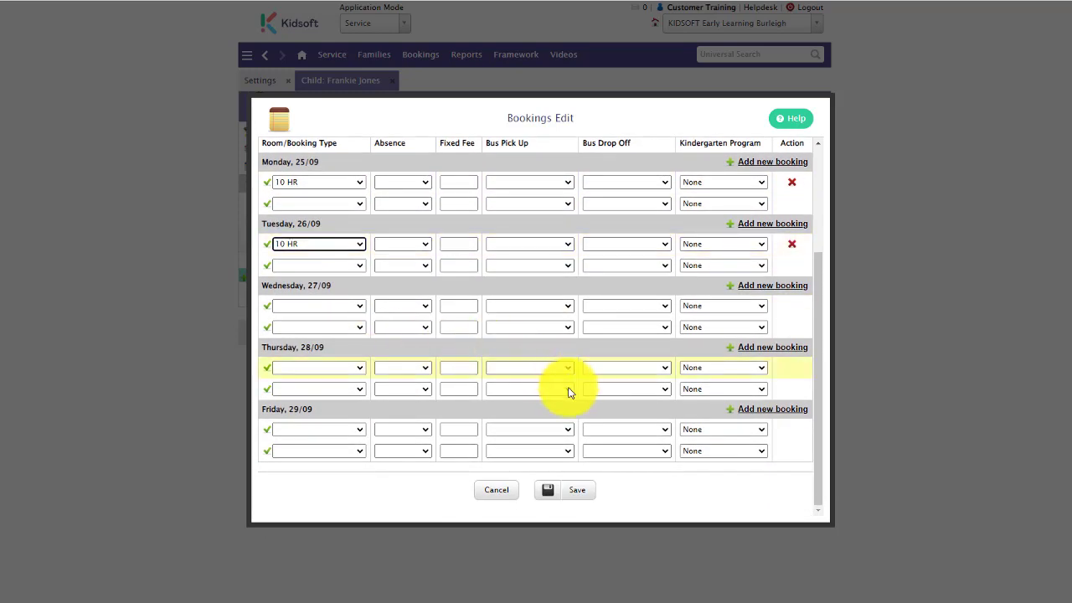
Apply the bookings to Future weeks with end date 14-Oct-2023 and save them.
{"action": "scroll", "coordinate": [571, 380], "scroll_direction": "up", "scroll_amount": 3}
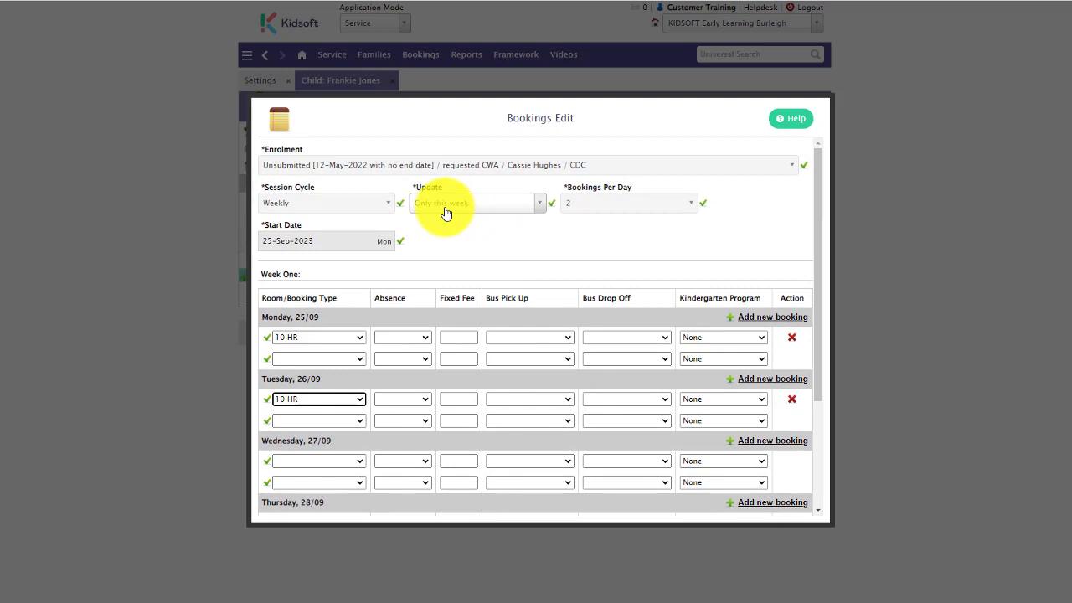
{"action": "left_click", "coordinate": [445, 213]}
{"action": "left_click", "coordinate": [454, 237]}
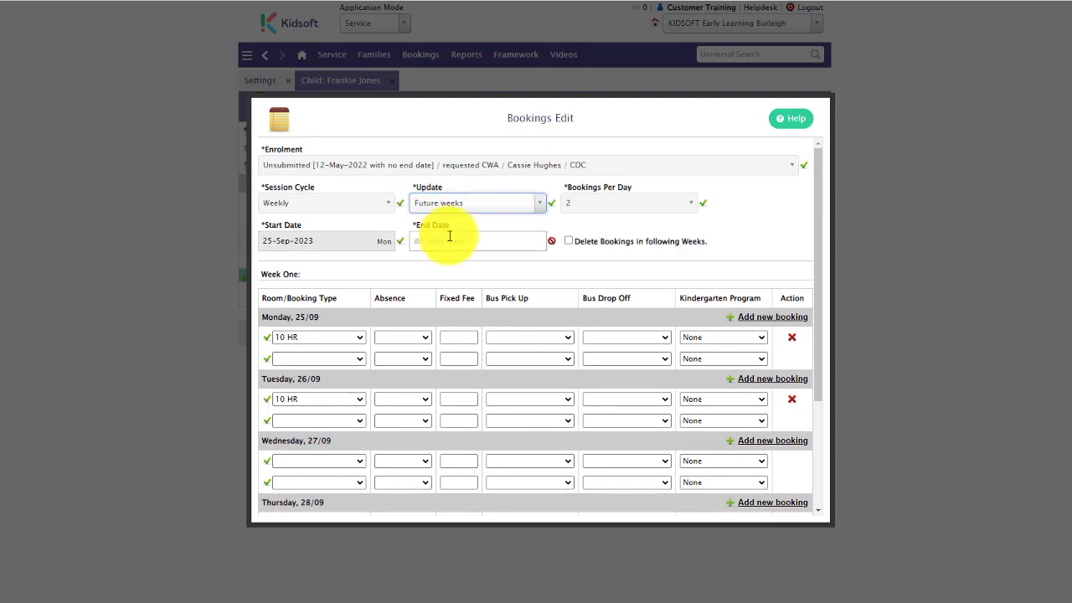
{"action": "left_click", "coordinate": [450, 239]}
{"action": "left_click", "coordinate": [531, 263]}
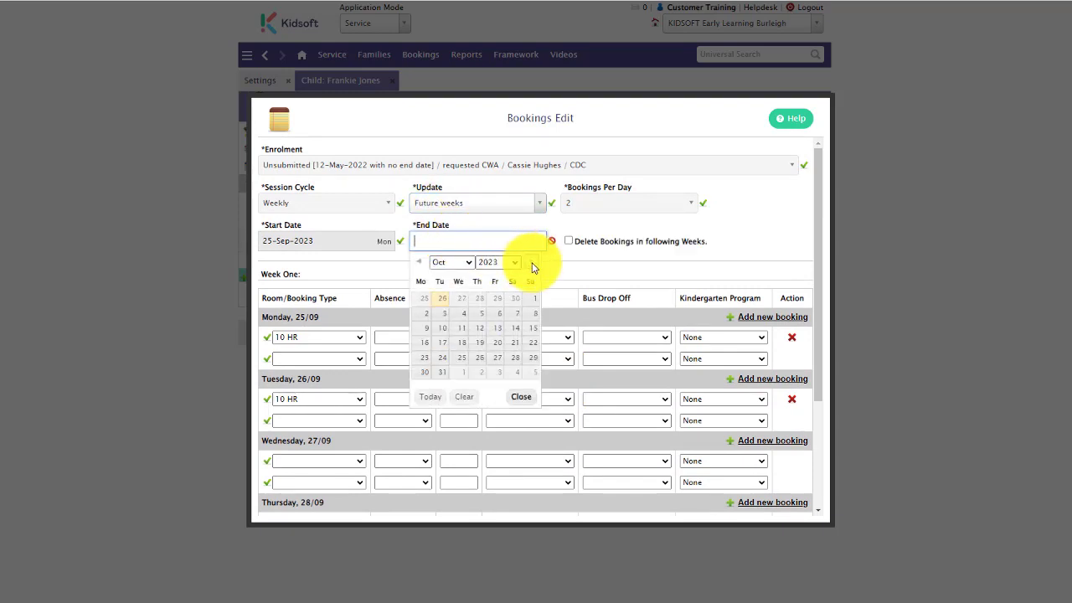
{"action": "left_click", "coordinate": [514, 328]}
{"action": "scroll", "coordinate": [536, 335], "scroll_direction": "down", "scroll_amount": 3}
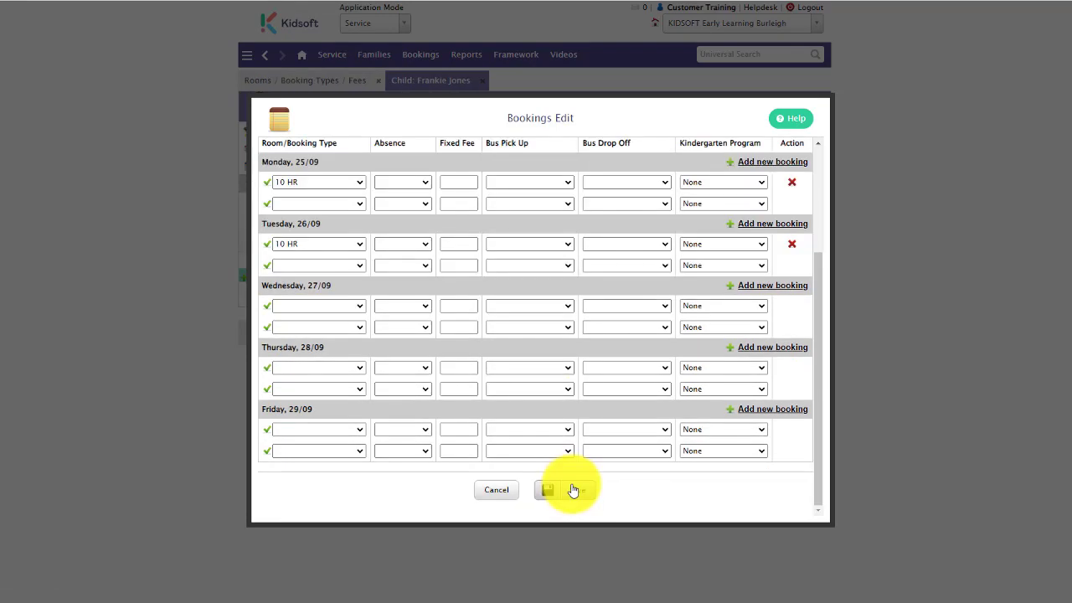
{"action": "left_click", "coordinate": [574, 490]}
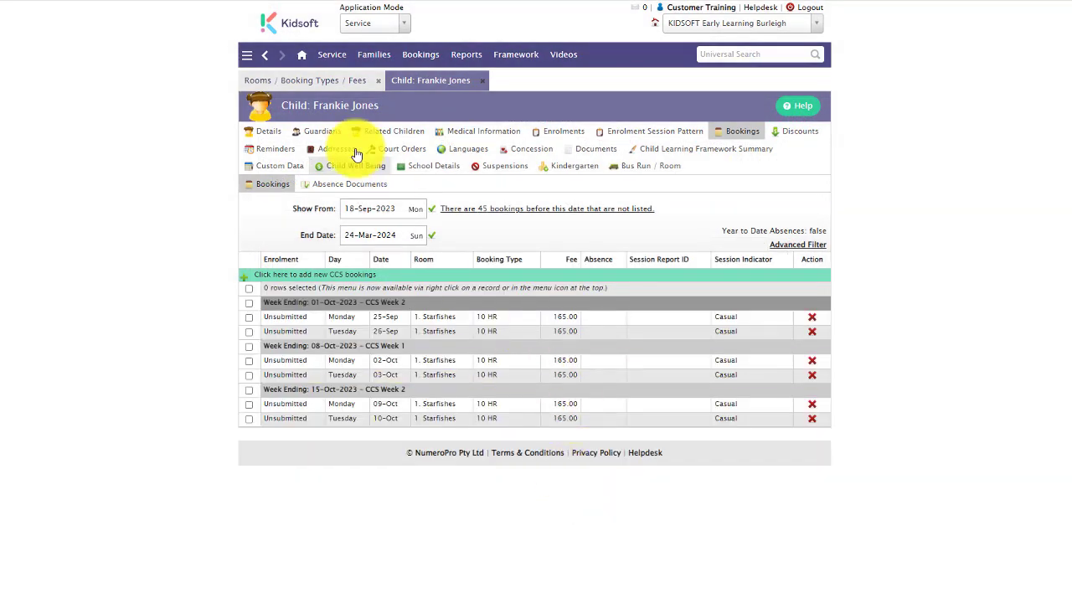
Start new CCS bookings with a Fortnightly session cycle from 25-Sep-2023 and review the Week One and Week Two rows.
{"action": "left_click", "coordinate": [376, 275]}
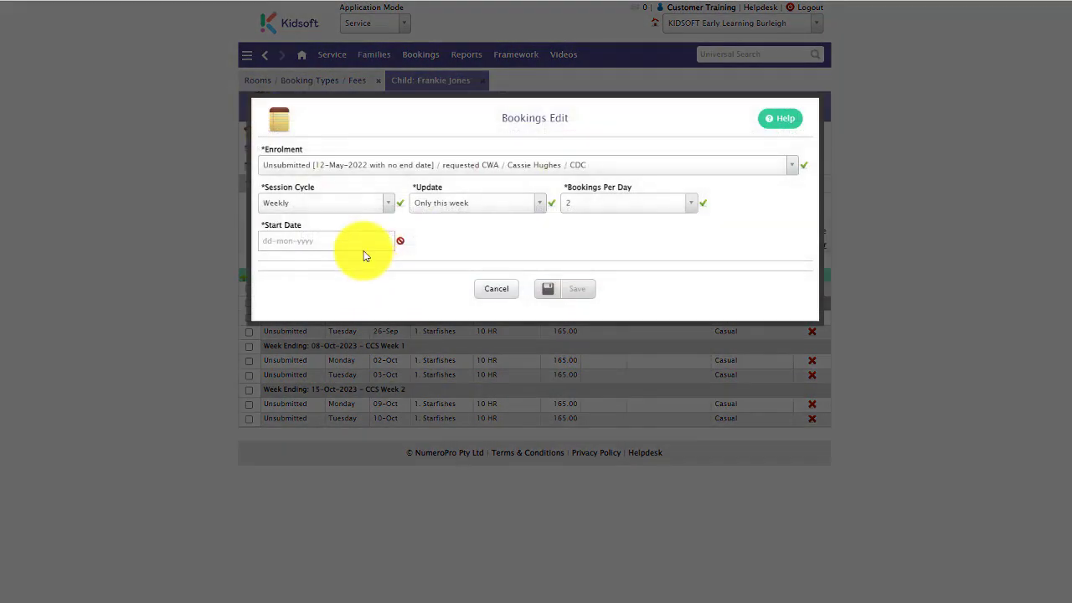
{"action": "left_click", "coordinate": [302, 207]}
{"action": "left_click", "coordinate": [296, 239]}
{"action": "left_click", "coordinate": [295, 241]}
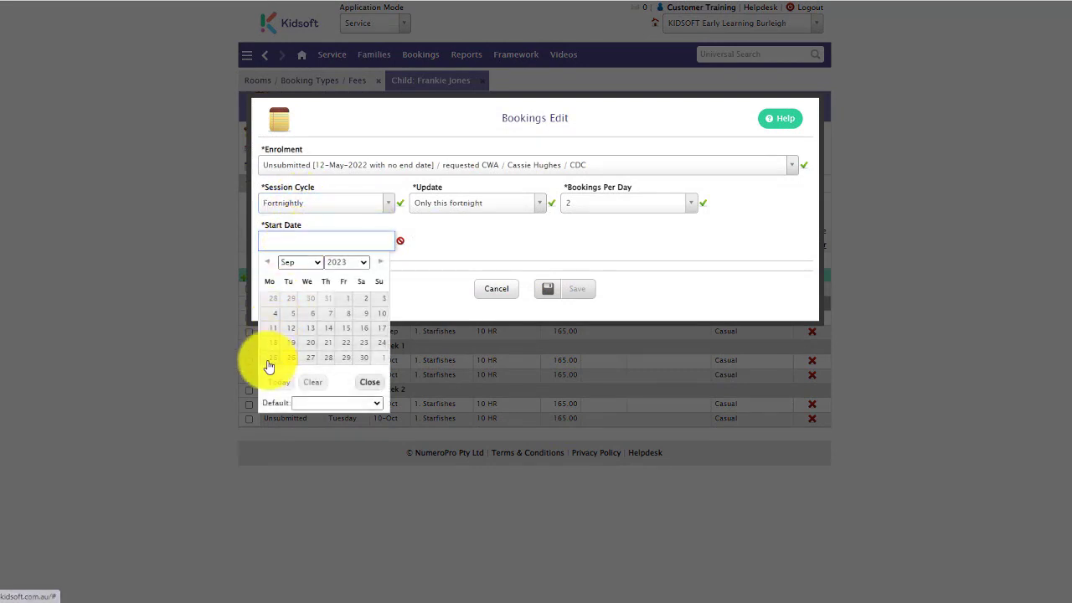
{"action": "left_click", "coordinate": [268, 361]}
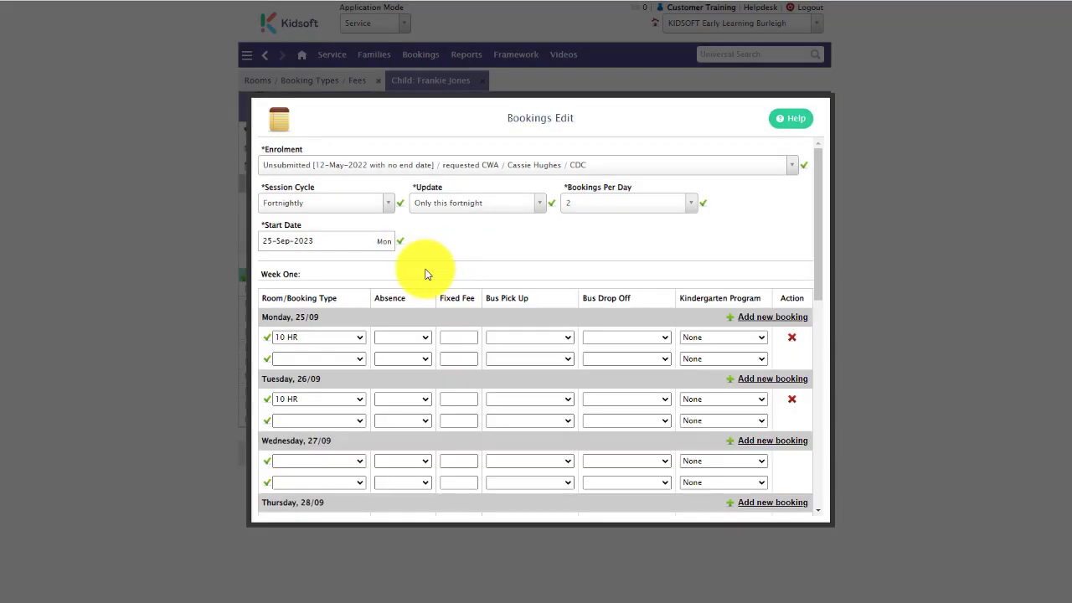
{"action": "scroll", "coordinate": [402, 291], "scroll_direction": "down", "scroll_amount": 5}
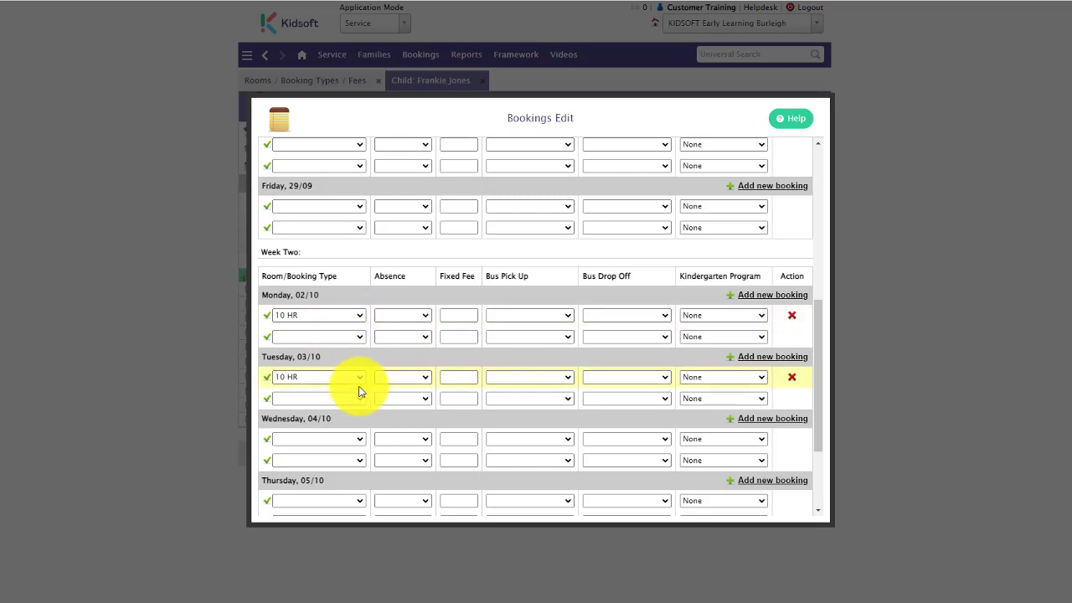
{"action": "scroll", "coordinate": [358, 391], "scroll_direction": "down", "scroll_amount": 3}
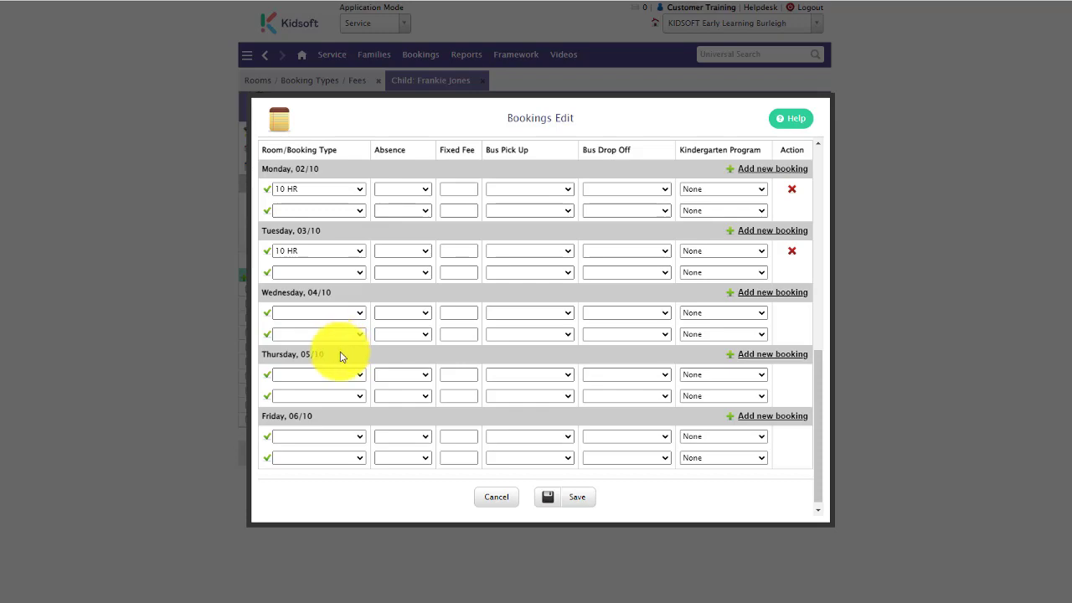
{"action": "scroll", "coordinate": [340, 357], "scroll_direction": "up", "scroll_amount": 3}
{"action": "scroll", "coordinate": [340, 359], "scroll_direction": "up", "scroll_amount": 10}
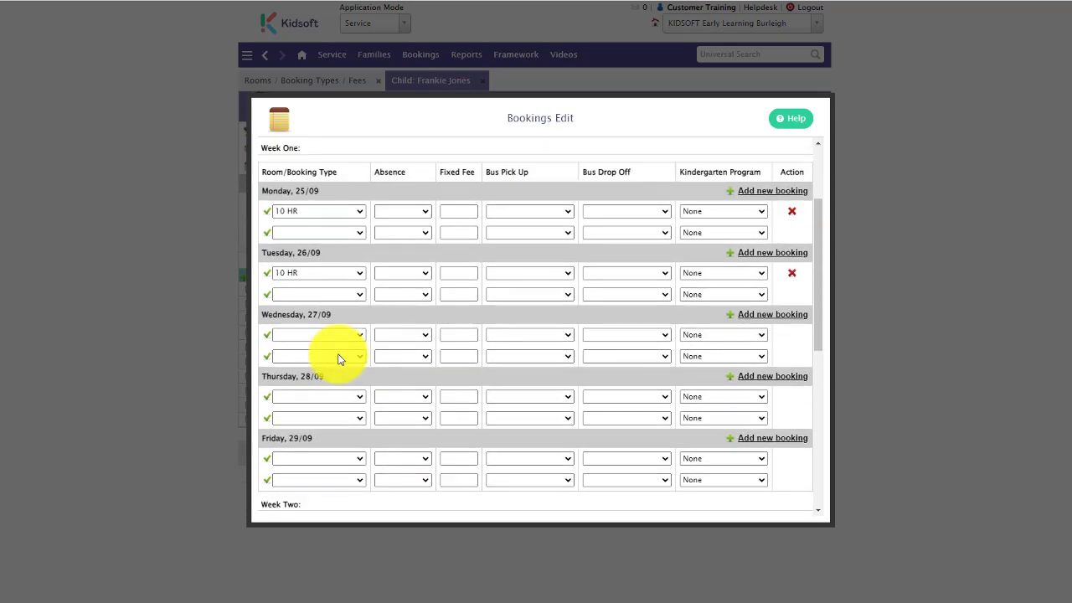